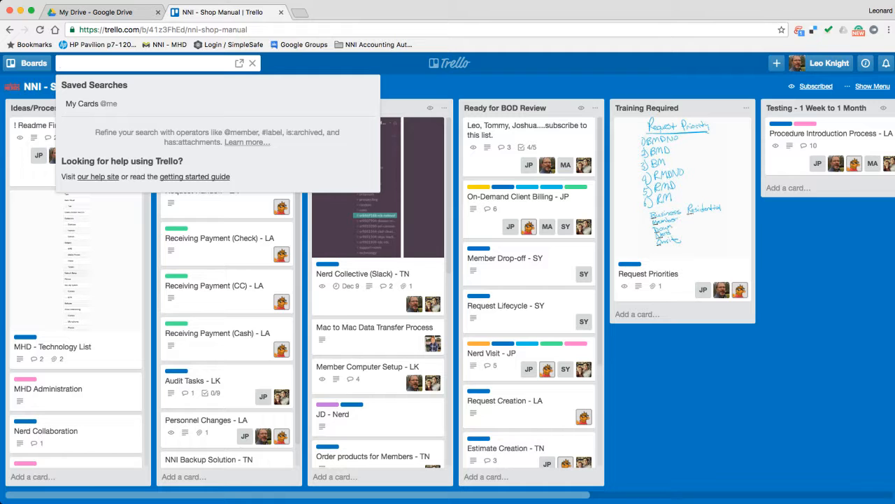
Search Trello for 'remote access', open the Remote Access - LK card, then switch to Google Drive
type("remote access")
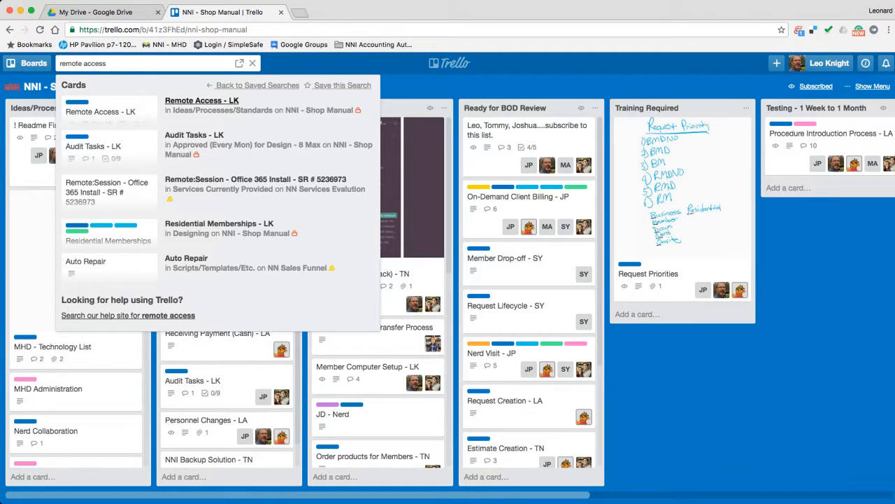
left_click(202, 100)
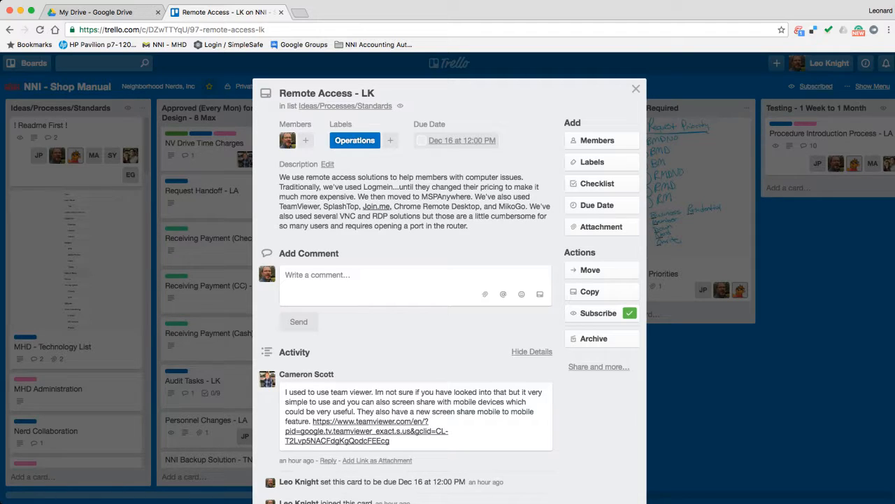
left_click(98, 12)
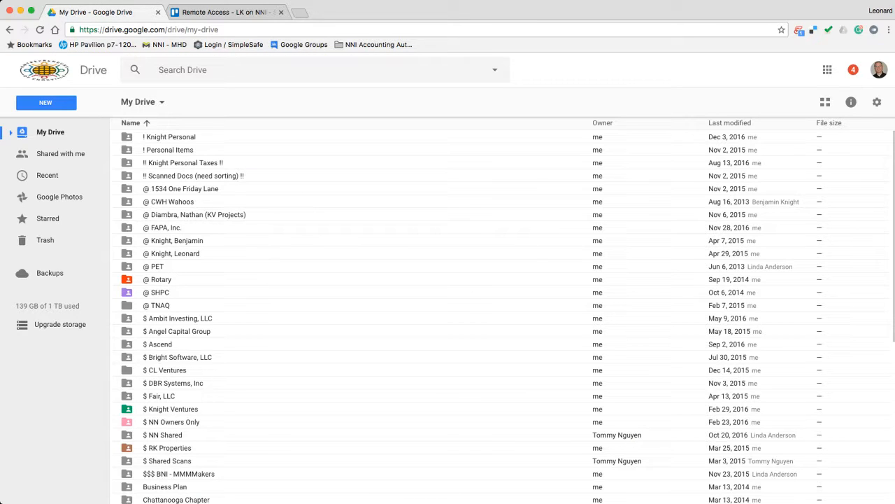
Search Drive for 'template' and open the NNI Shop Manual - Template document
left_click(279, 70)
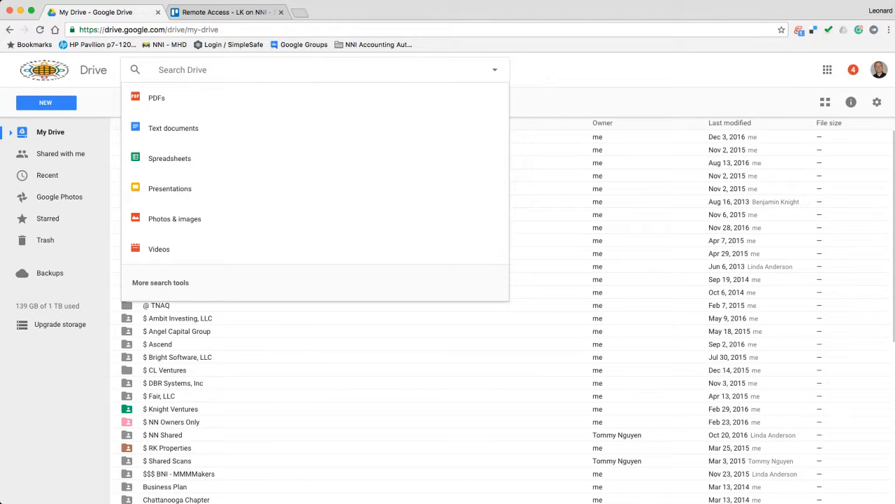
type("teamp")
key("BackSpace")
key("BackSpace")
key("BackSpace")
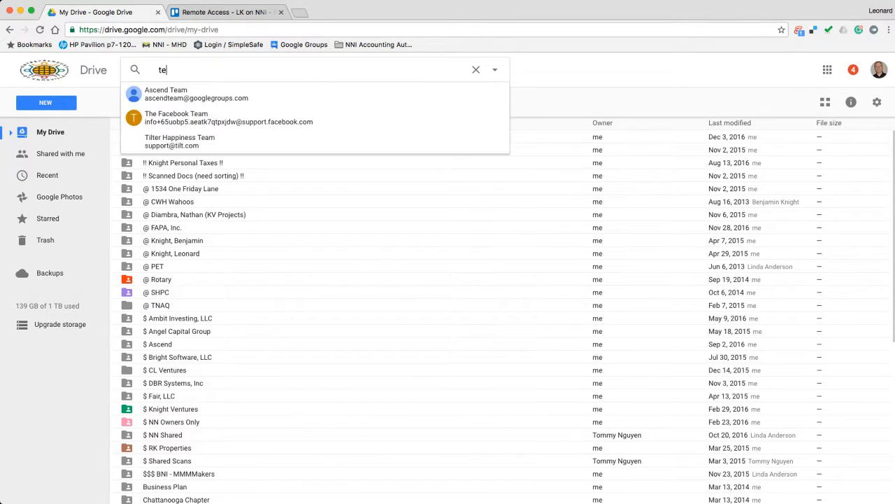
type("mplate")
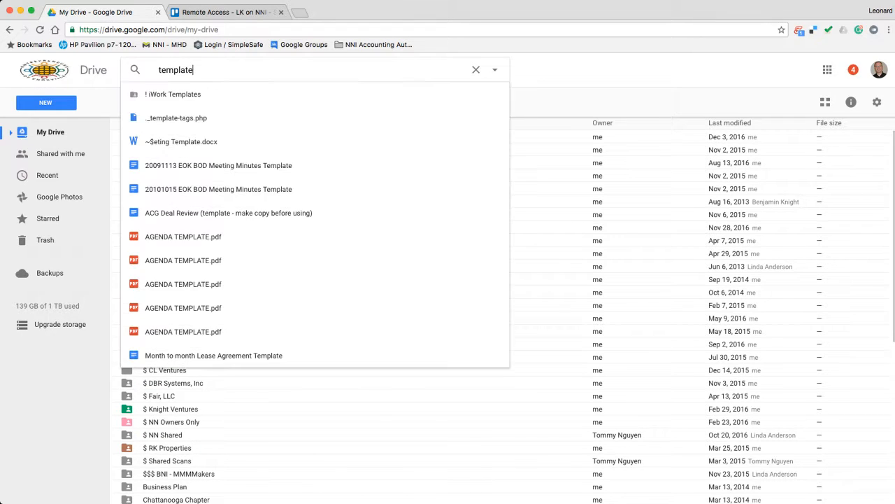
key("Return")
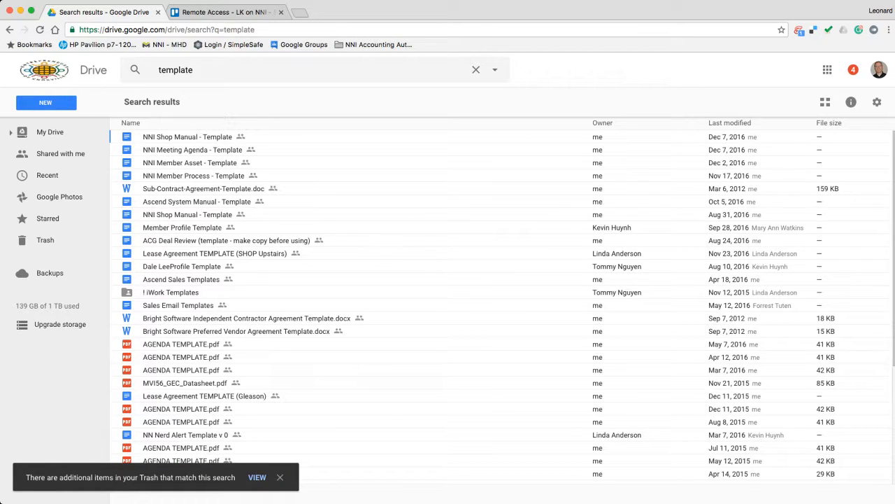
double_click(188, 137)
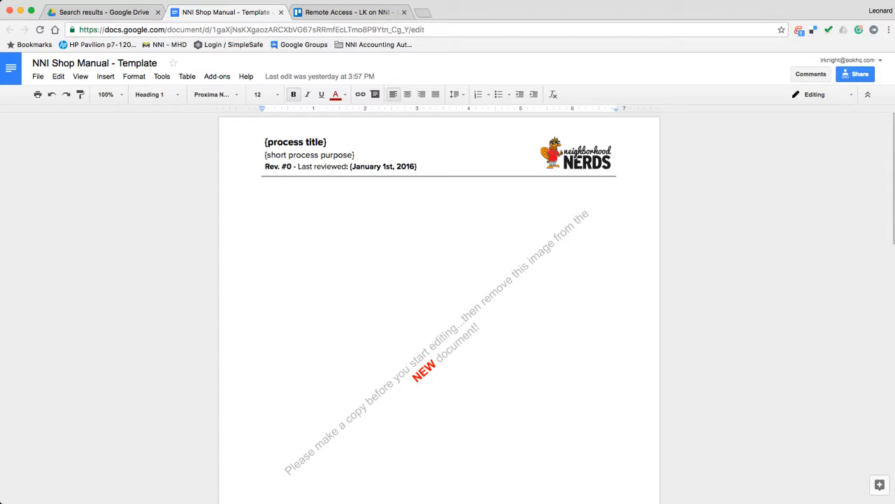
Make a copy of the template named 'NNI Shop Manual - Remote Access'
left_click(38, 76)
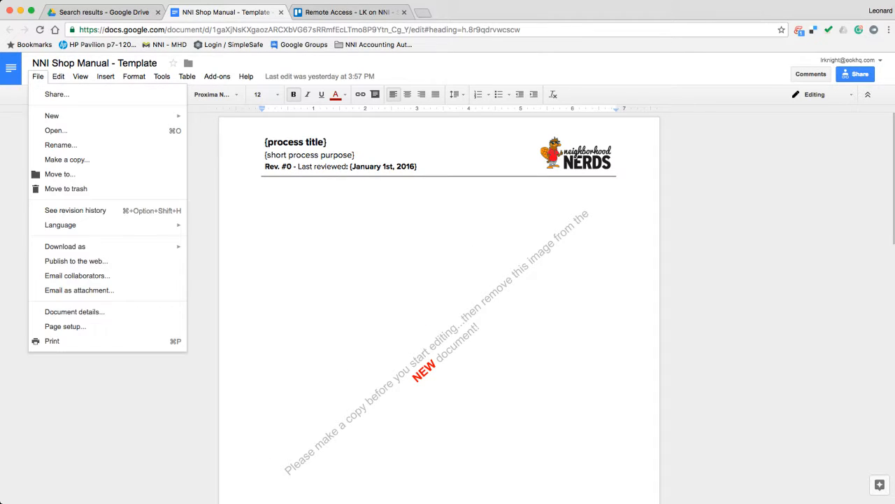
left_click(56, 159)
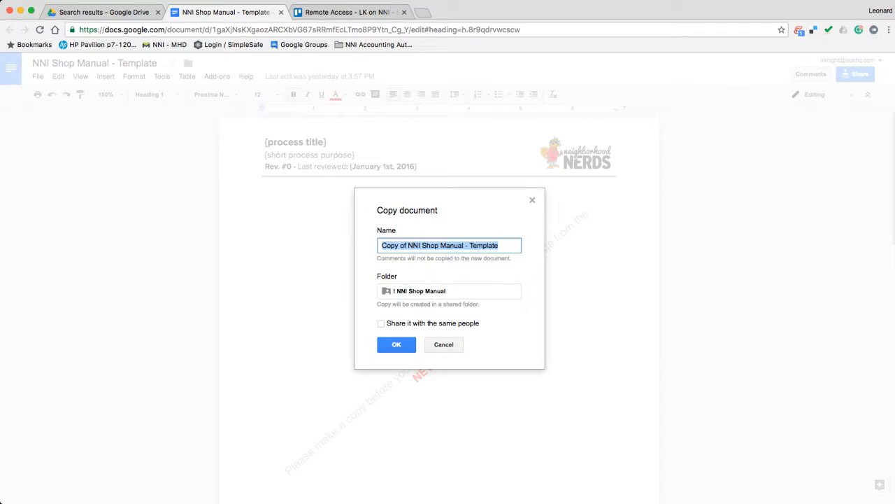
left_click(407, 245)
left_click_drag(408, 246, 381, 245)
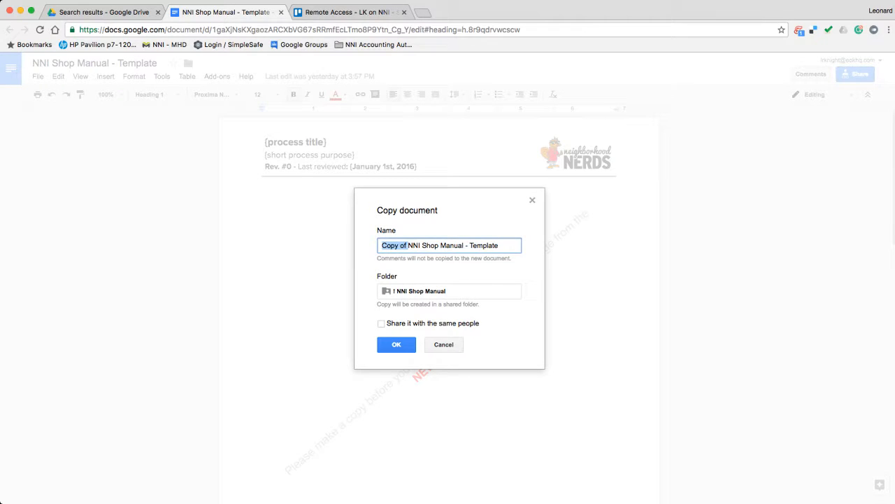
key("BackSpace")
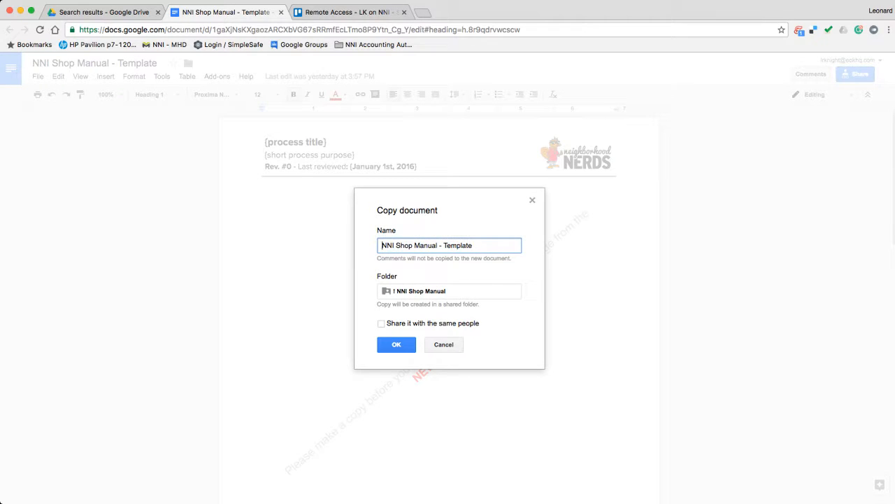
double_click(458, 245)
type("Remote Access")
Place the copy in the @ NNI Operations folder and create it
left_click(449, 291)
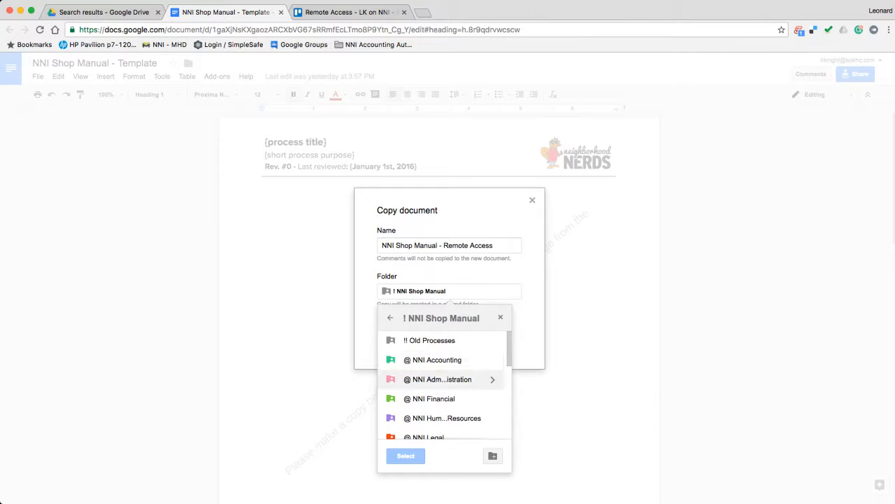
scroll(439, 378, "down", 3)
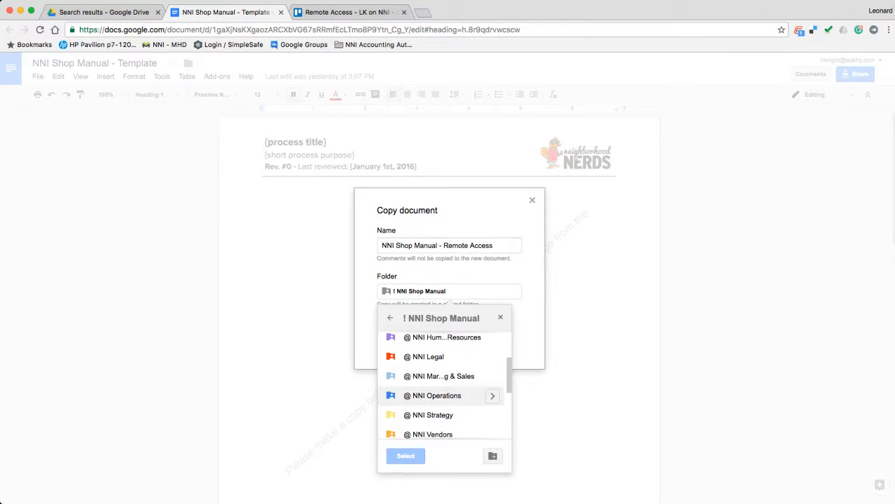
left_click(493, 394)
left_click(406, 456)
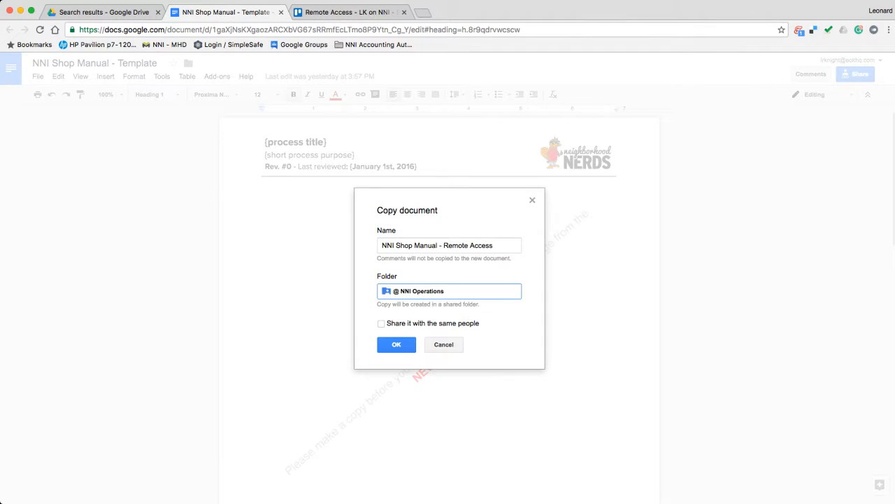
left_click(396, 344)
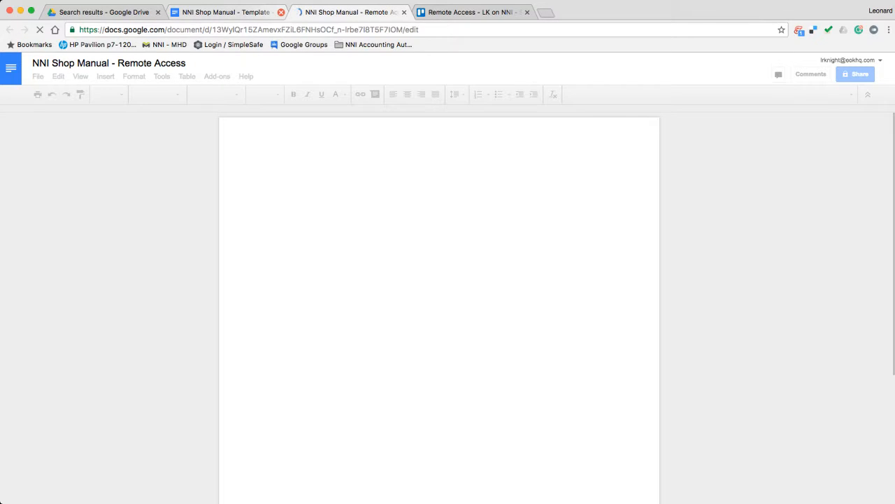
Close the original template and delete the make-a-copy watermark image from the Remote Access copy
left_click(280, 12)
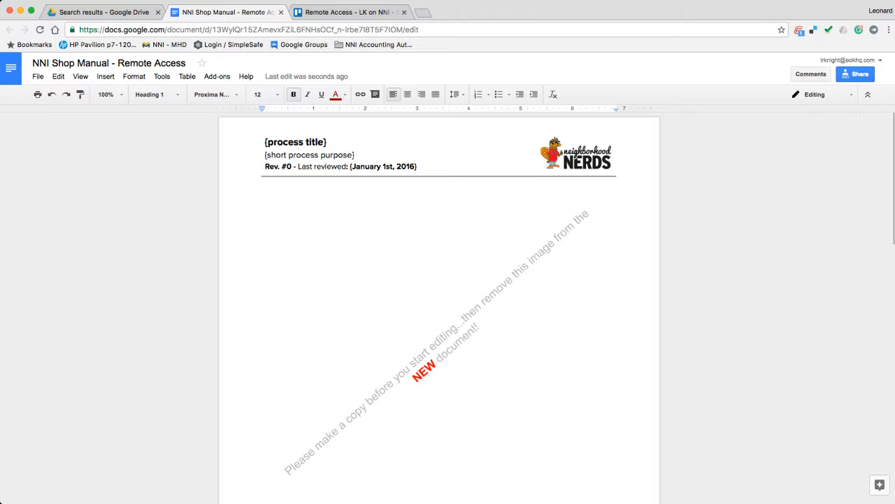
left_click(445, 336)
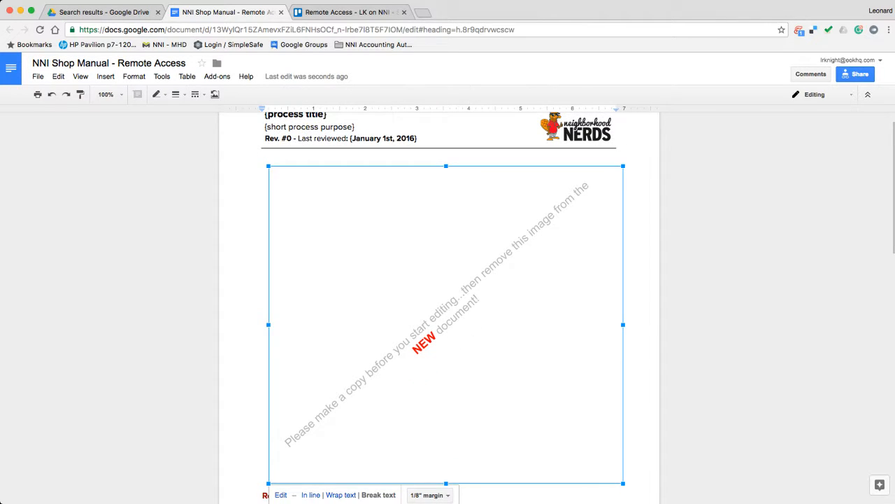
key("Delete")
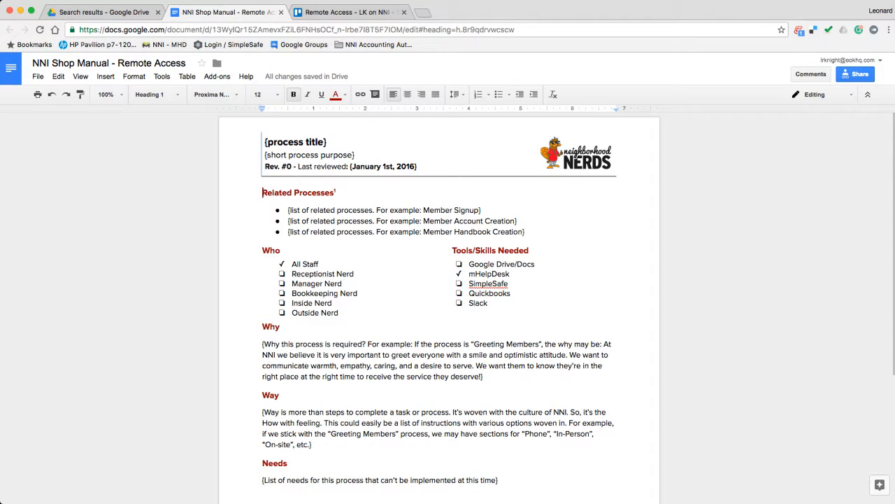
Set the header title to 'Remote Access' and purpose to 'Remote access software for monitor, manage, support'
left_click_drag(327, 142, 265, 142)
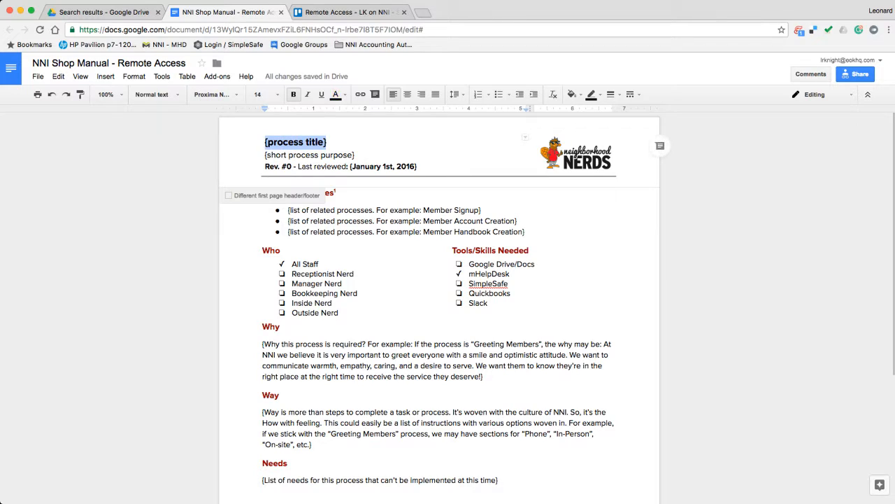
type("Rem")
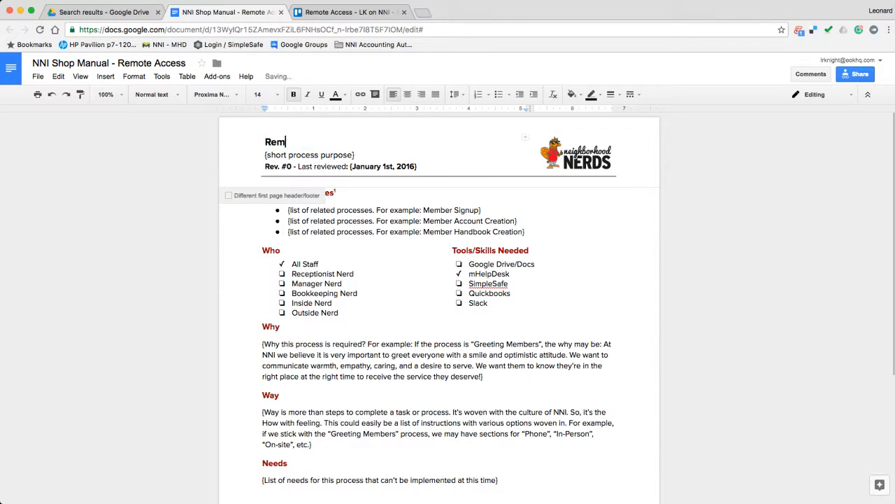
type("ote Access")
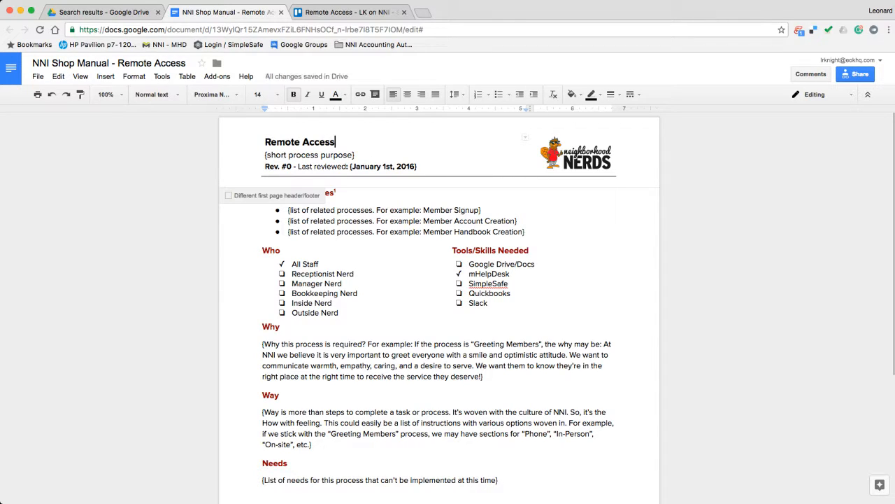
left_click_drag(354, 155, 264, 155)
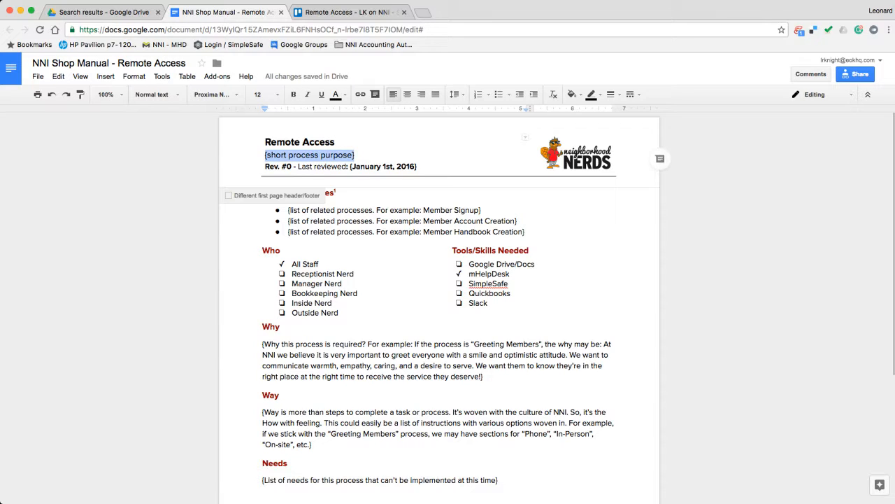
type("Remote")
key("BackSpace")
key("BackSpace")
key("BackSpace")
key("BackSpace")
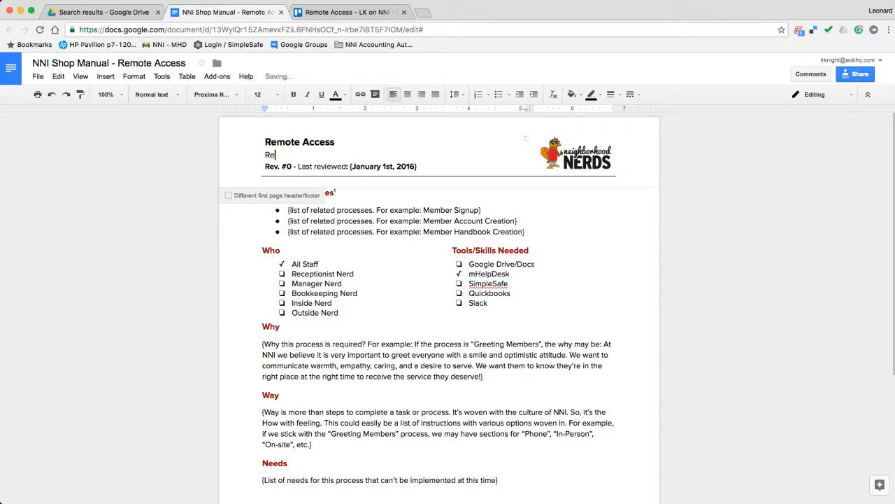
key("BackSpace")
key("BackSpace")
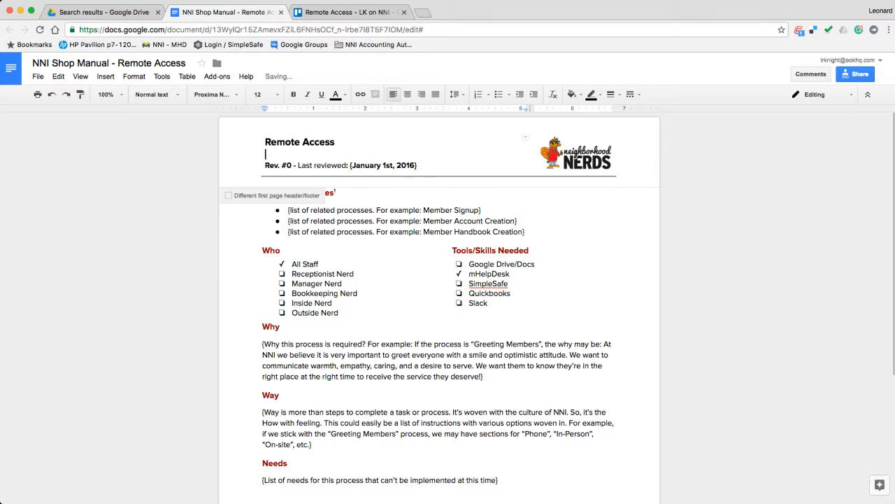
type("Remote acc")
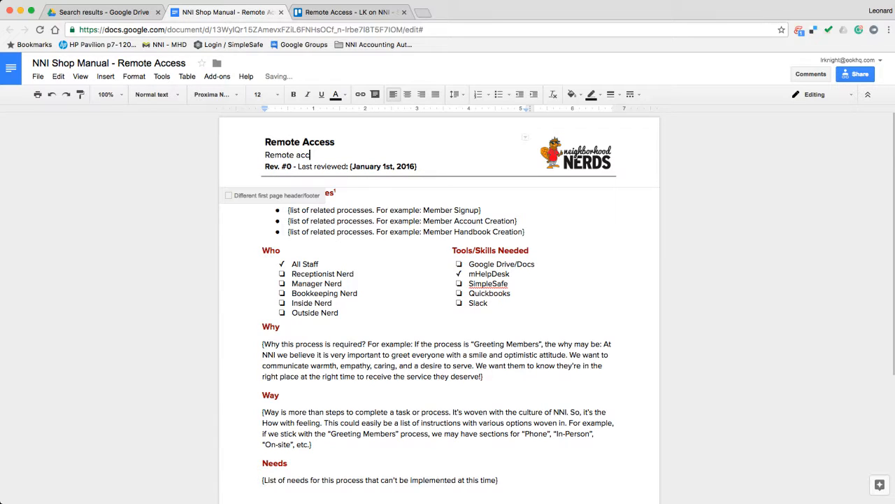
type("ess software for monitor, manager,")
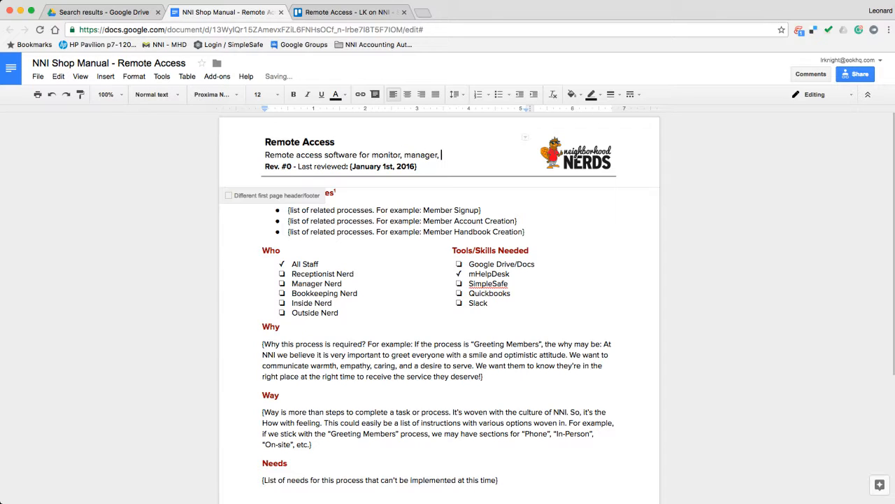
key("BackSpace")
key("BackSpace")
type(", support")
Set the last-reviewed date in the header to December 8th, 2016
left_click_drag(418, 166, 350, 167)
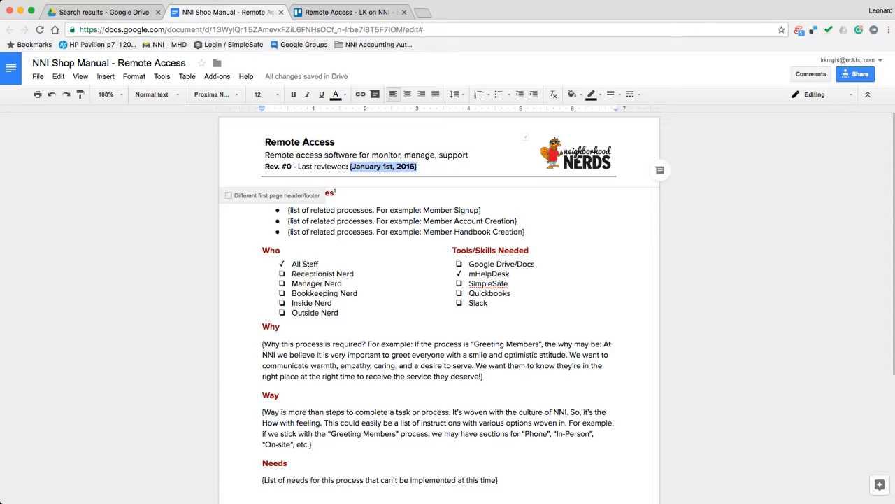
type("December ")
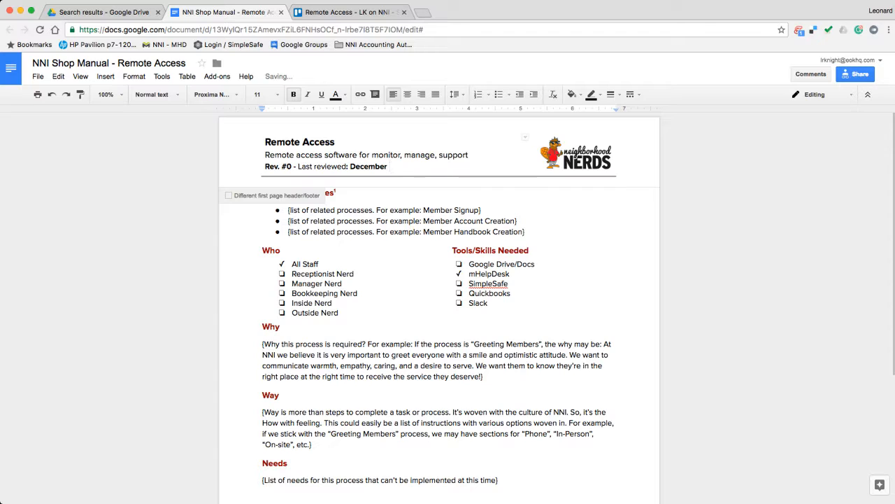
type("8th, 2016")
left_click(470, 210)
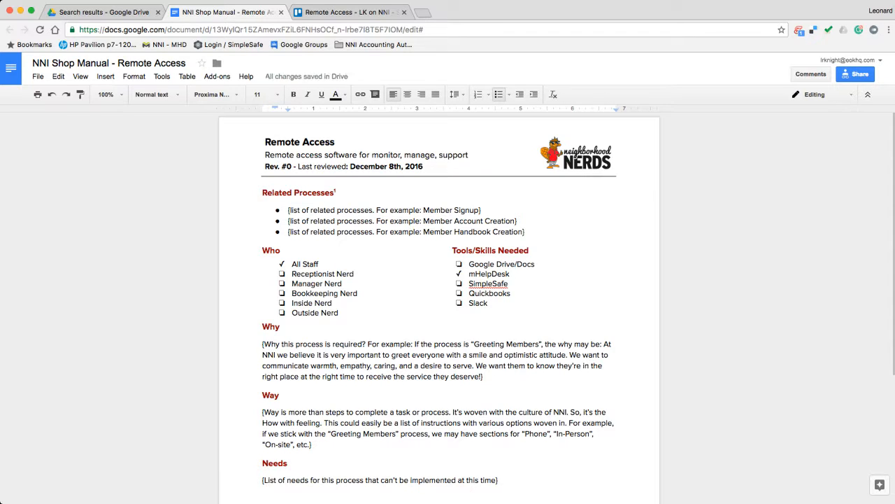
Replace the first Related Processes bullet with 'Password Management' and start adding a link to it
left_click_drag(481, 211, 287, 211)
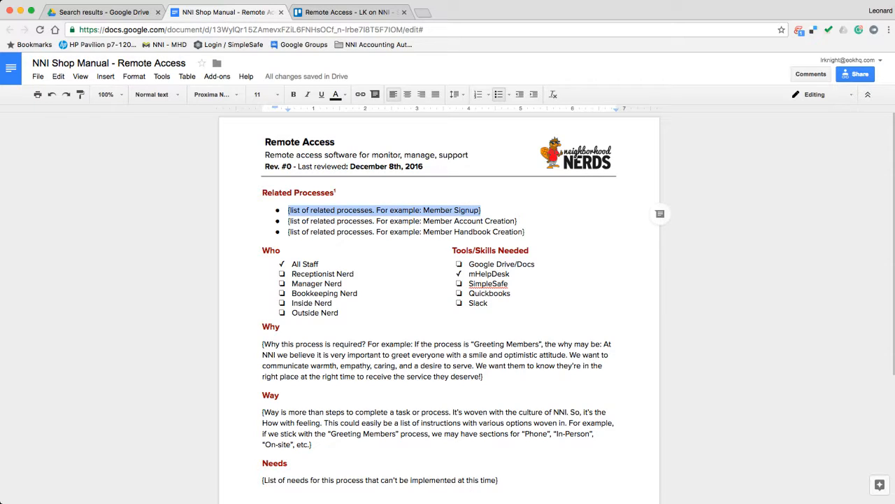
type("Passw")
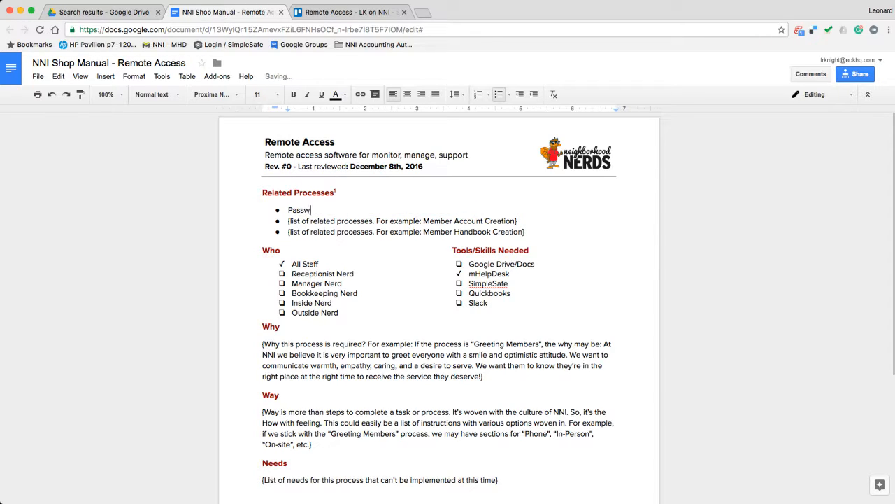
type("ord Management")
triple_click(303, 210)
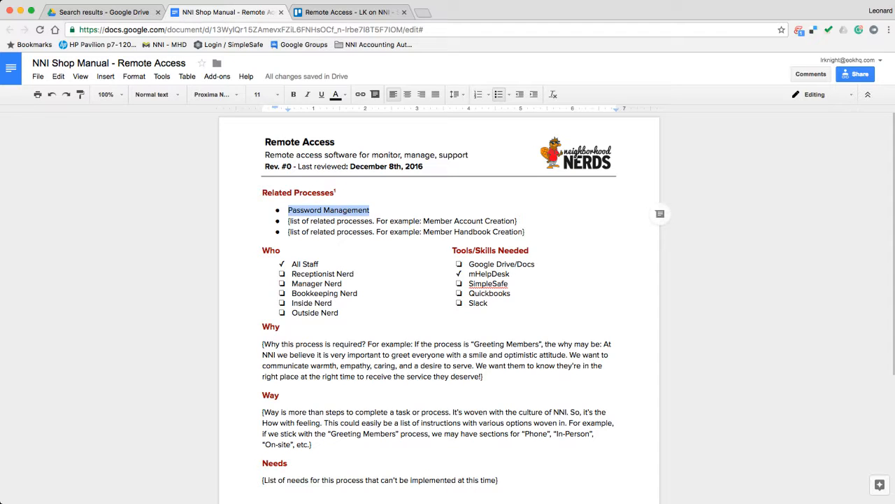
left_click(360, 93)
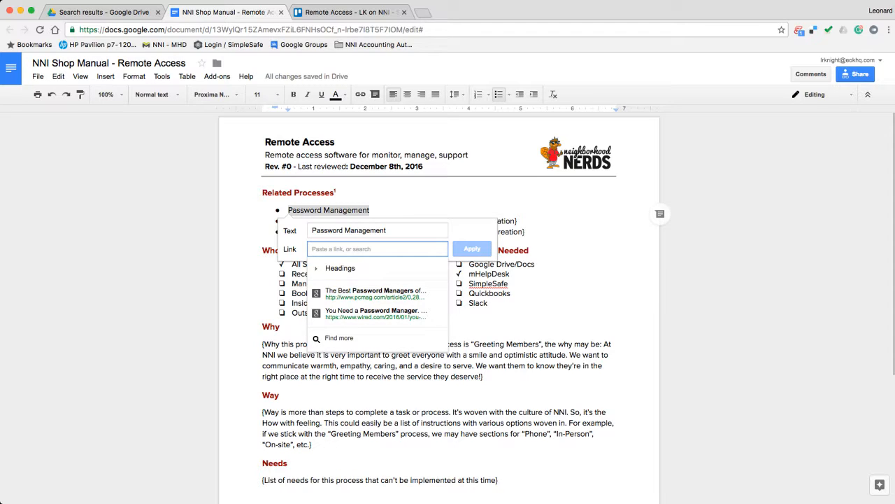
type("pa")
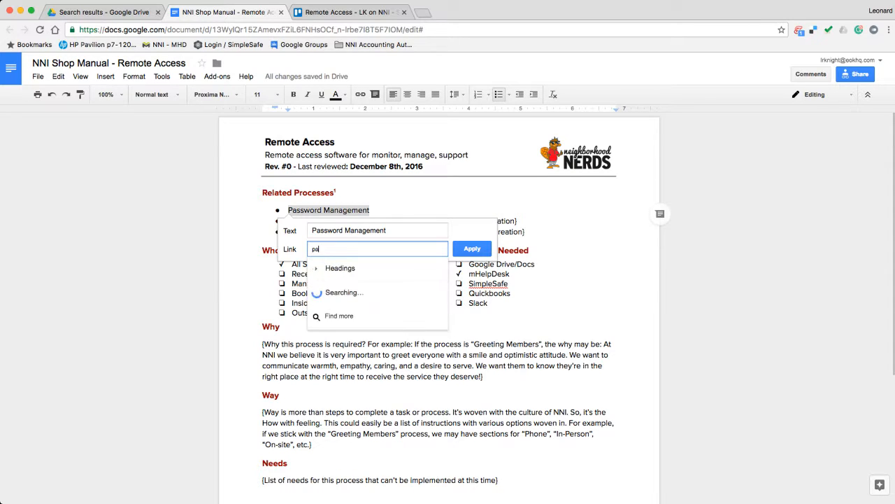
type("ssword management")
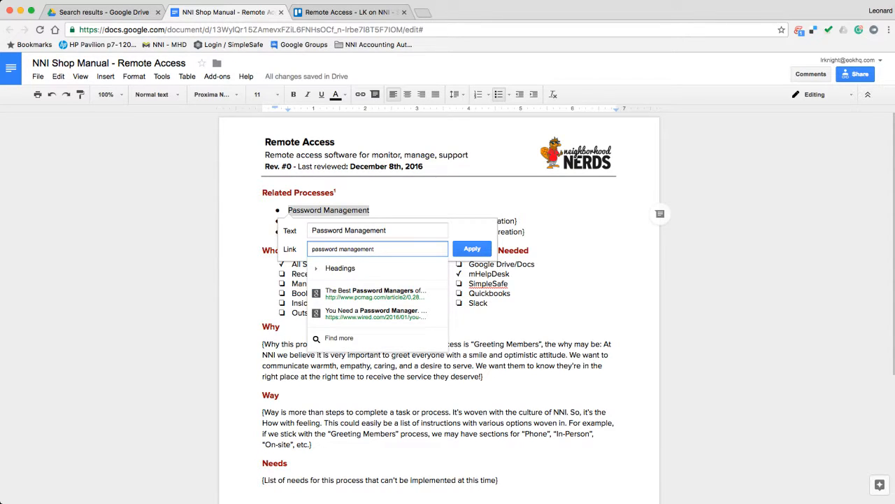
scroll(378, 294, "down", 2)
scroll(378, 294, "up", 2)
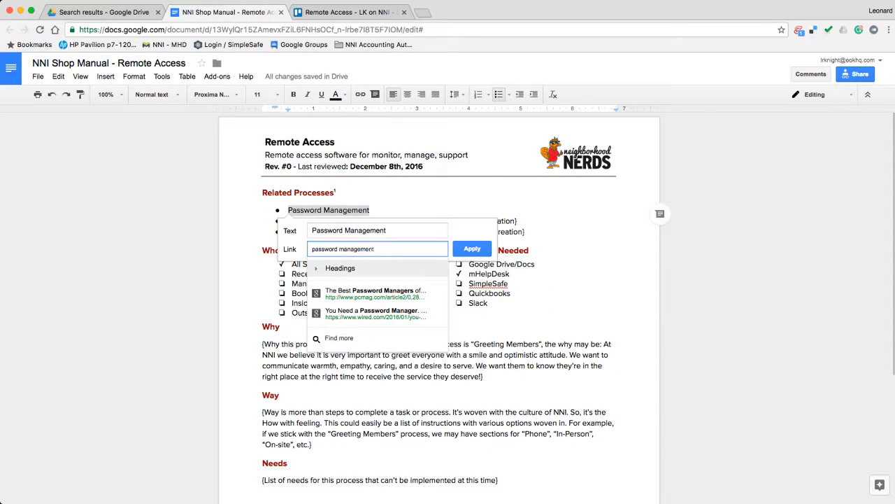
key("super+a")
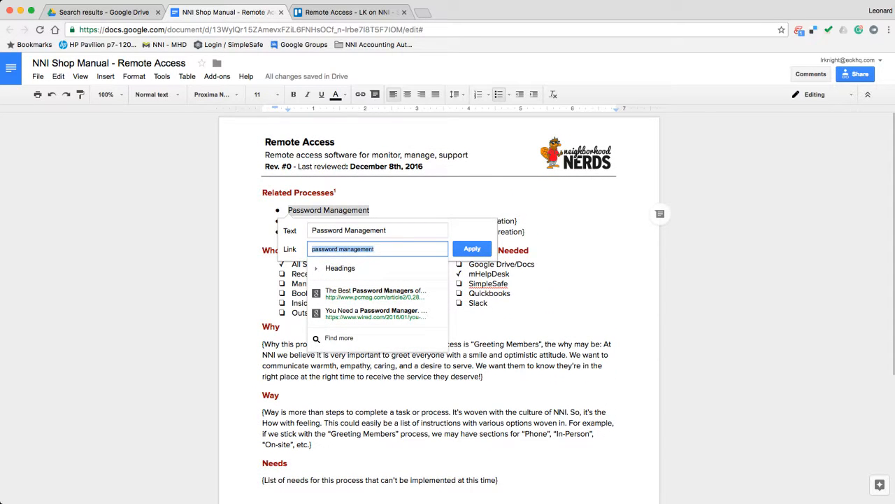
key("BackSpace")
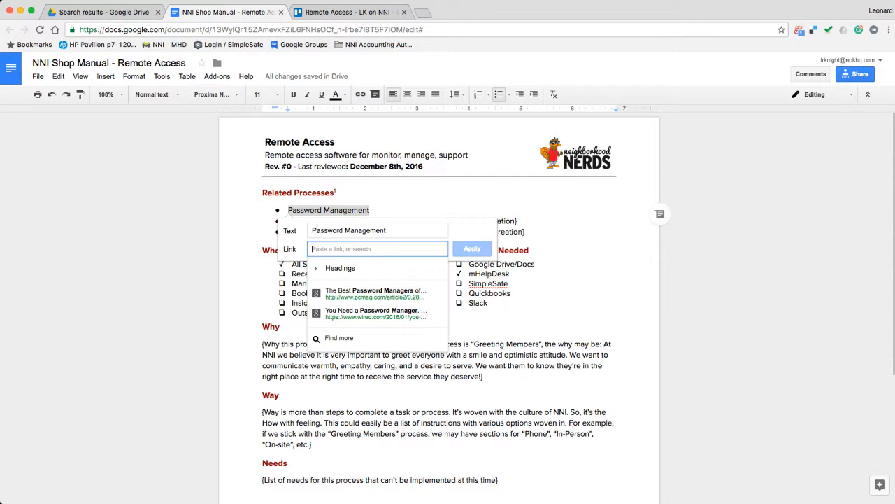
Search Drive for 'password management' and open the NNI Shop Manual - Passwords document
left_click(103, 11)
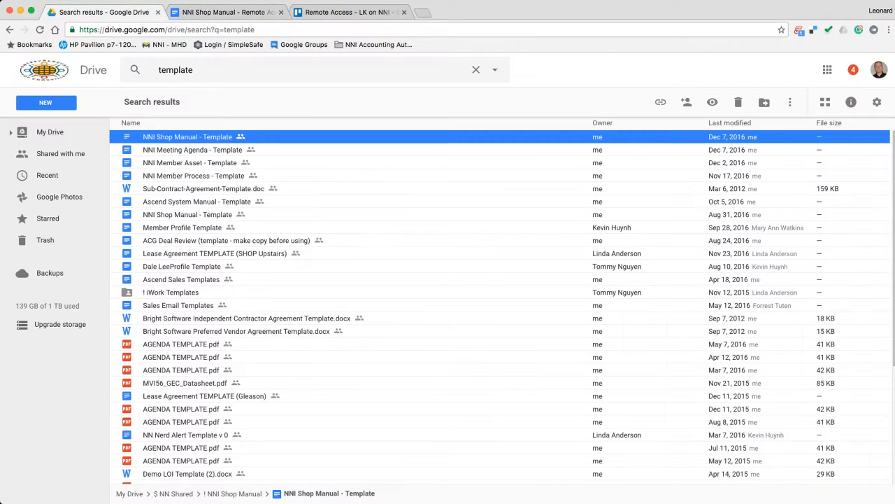
double_click(175, 70)
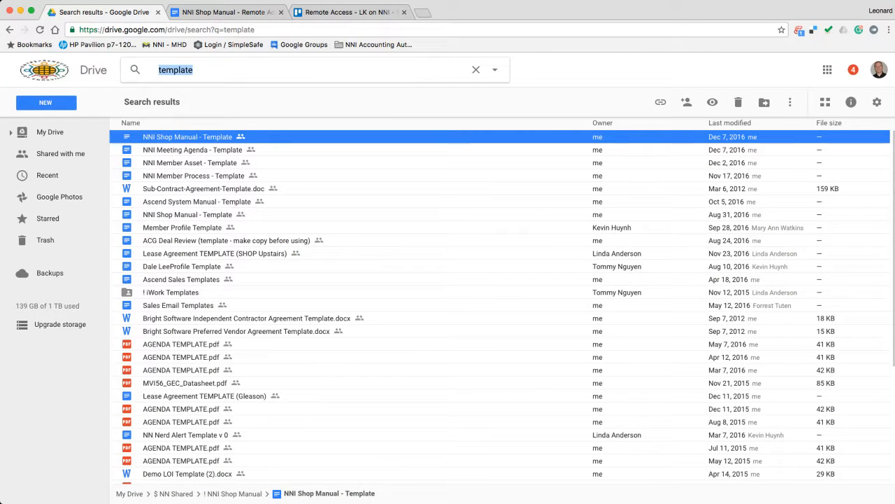
type("password")
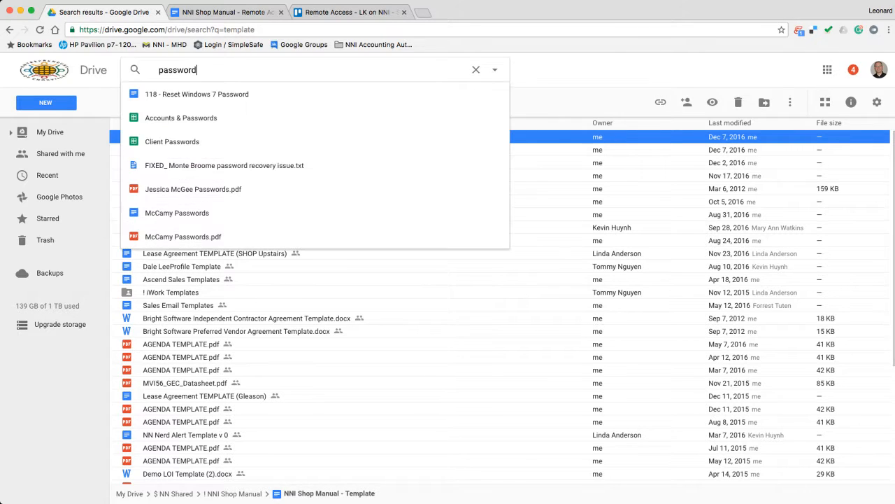
type(" management")
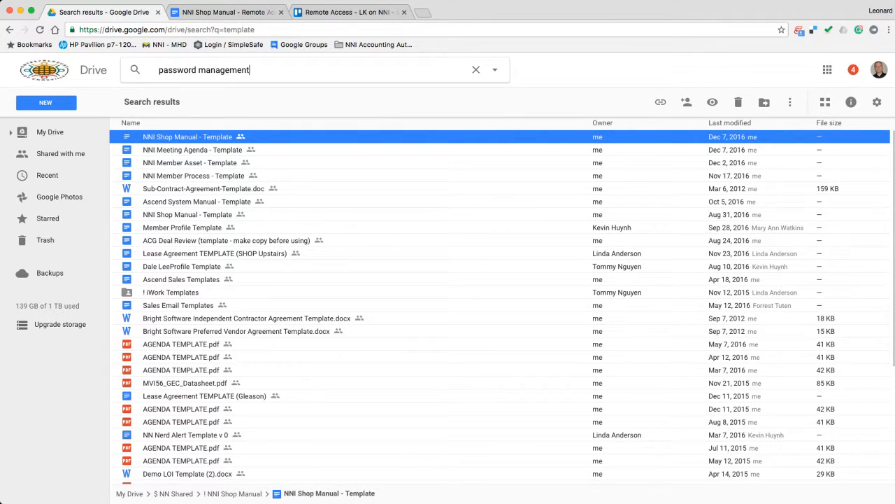
key("Return")
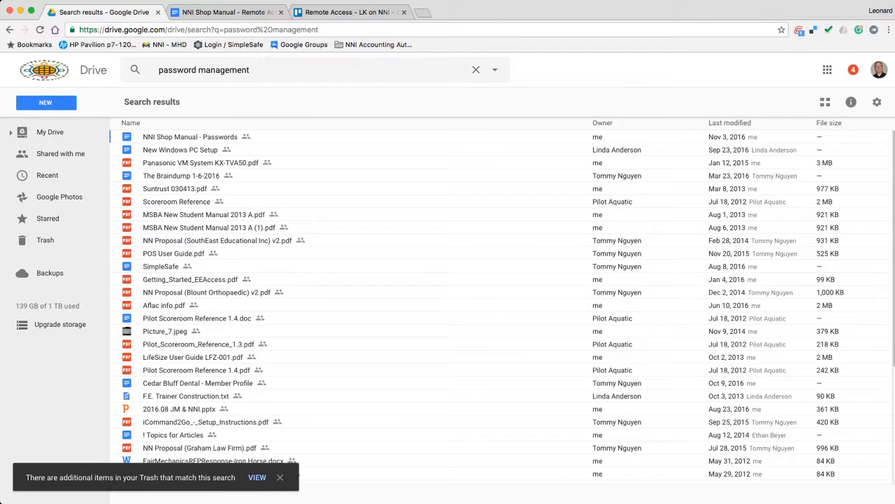
double_click(191, 137)
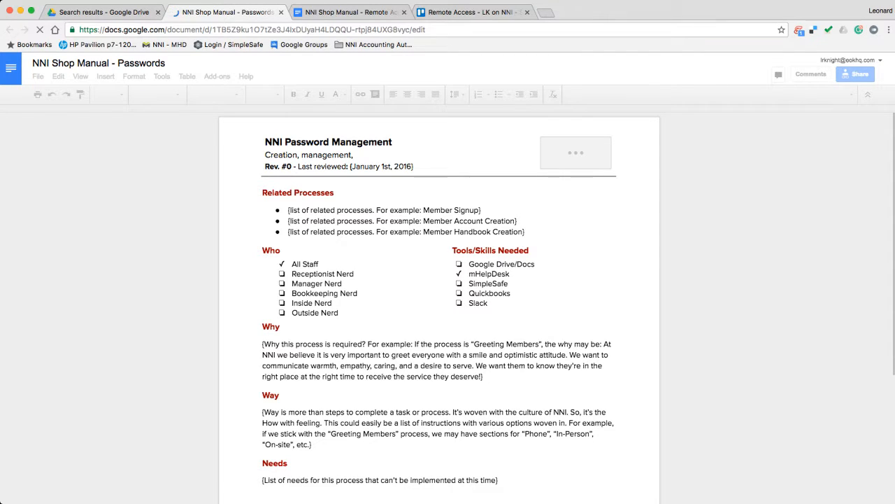
Link Password Management to the Passwords doc's URL, then copy the Remote Access doc's address
key("super+l")
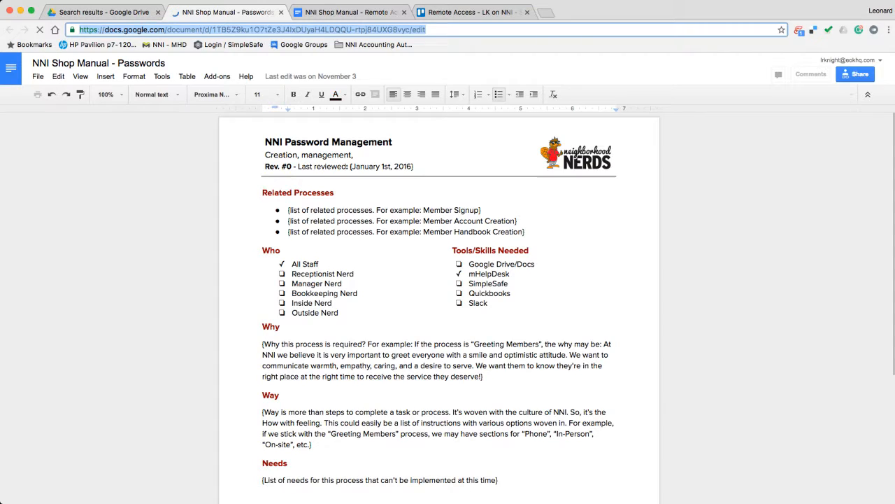
key("ctrl+Tab")
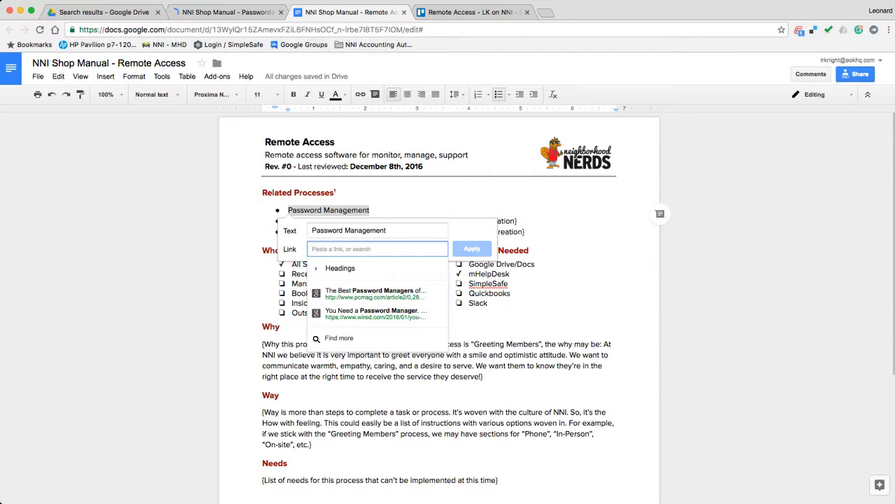
key("super+v")
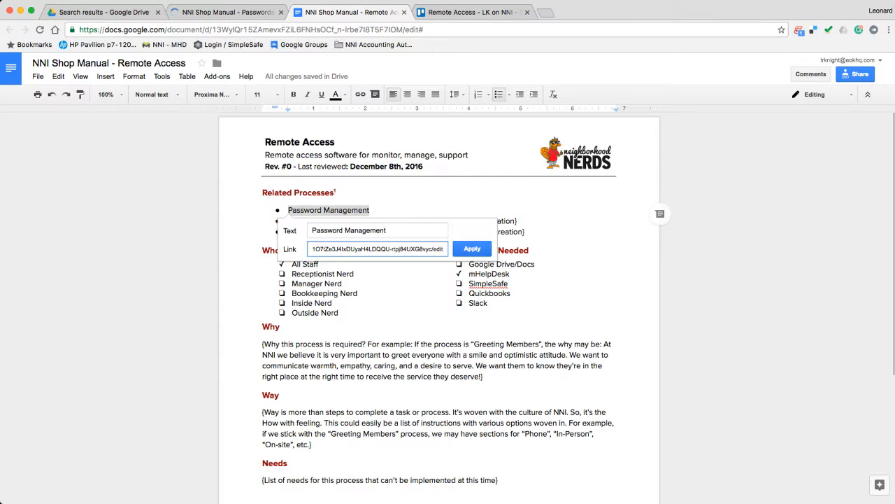
key("Return")
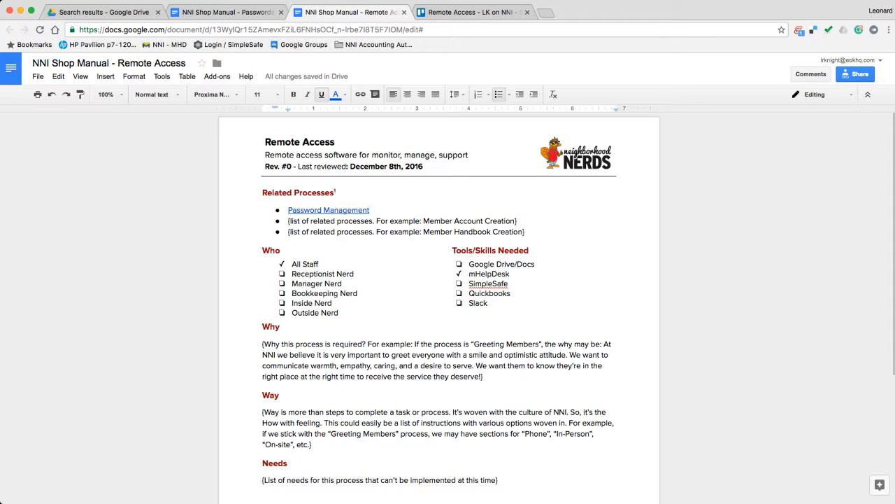
left_click(394, 222)
key("super+l")
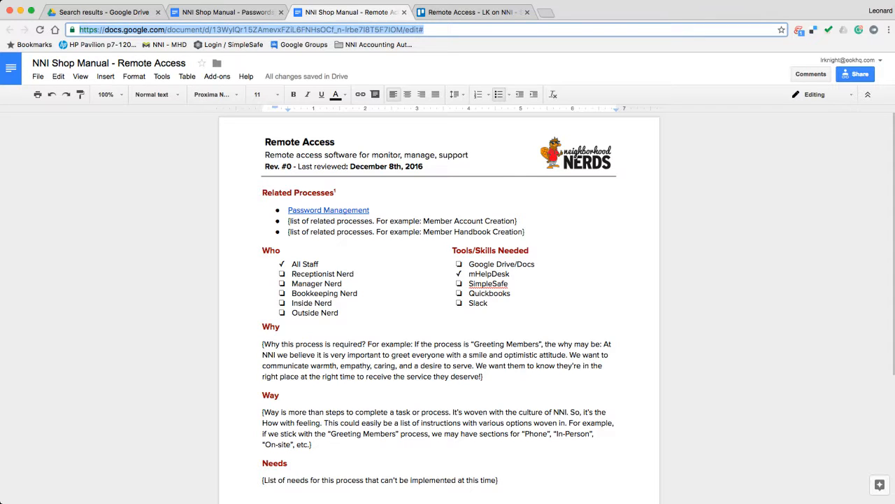
Append a 'Google Drive Document' link to the Remote Access doc on a new line of the card description and save
left_click(468, 12)
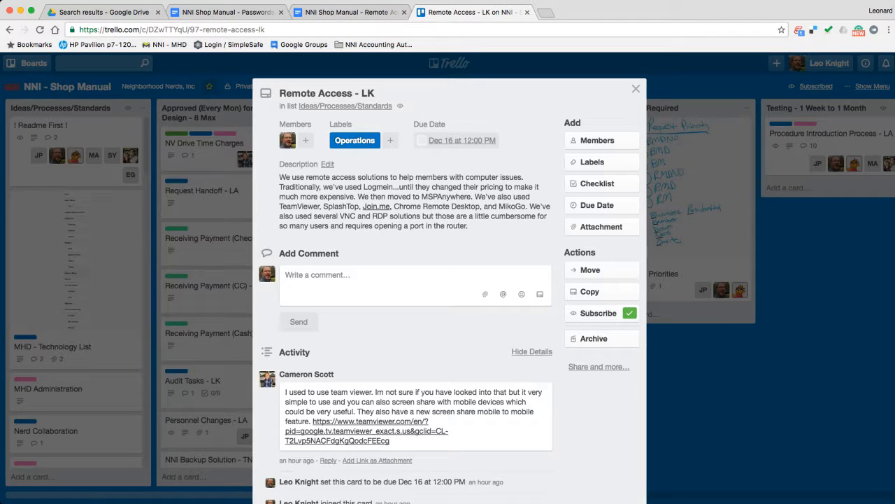
left_click(328, 164)
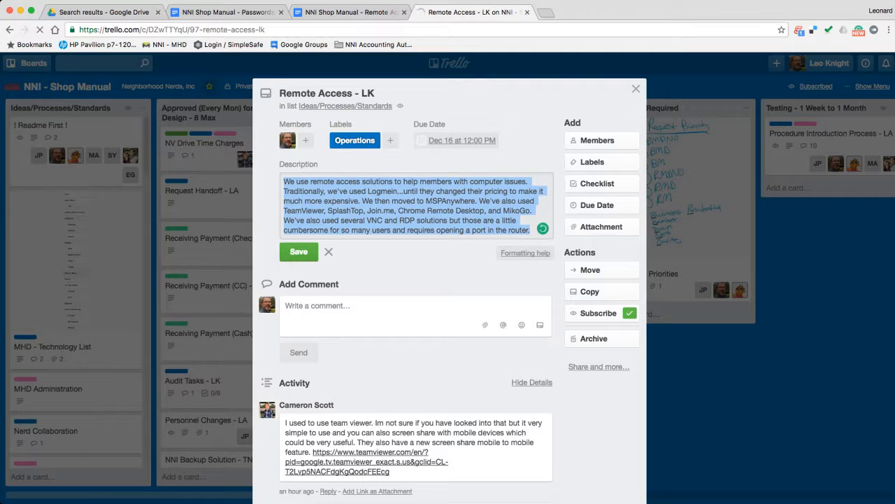
key("Escape")
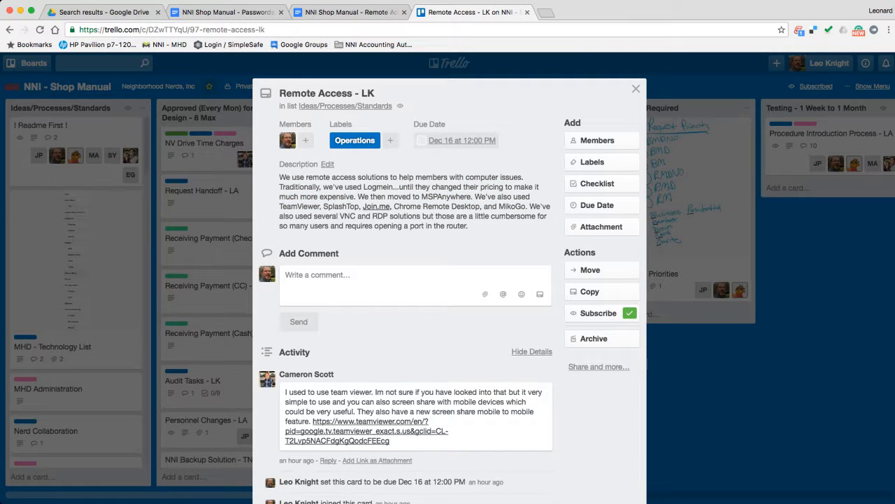
left_click(328, 164)
left_click(532, 230)
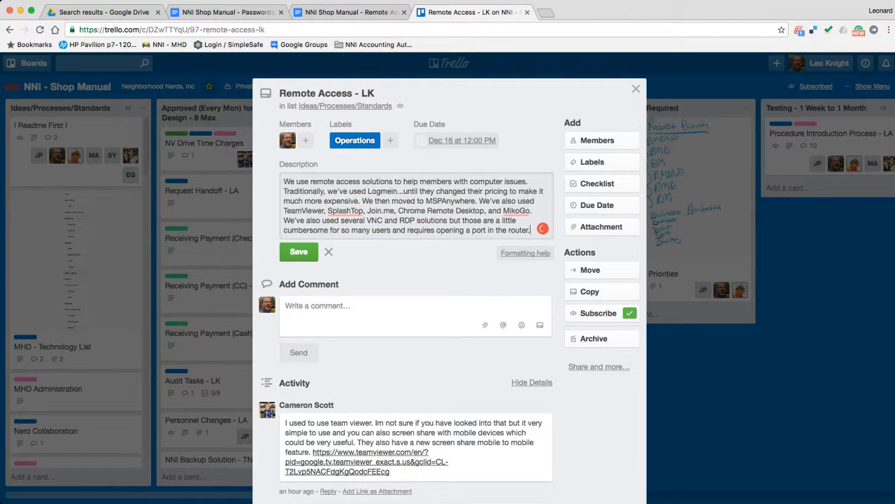
key("Return")
key("Return")
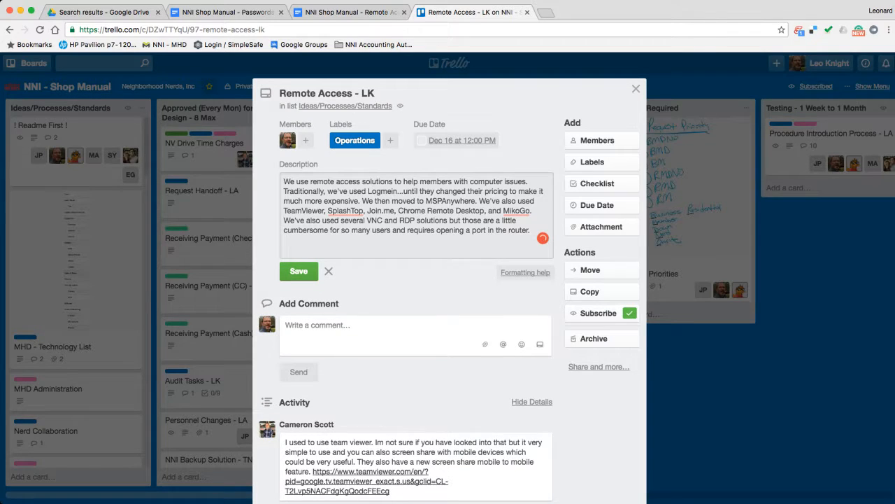
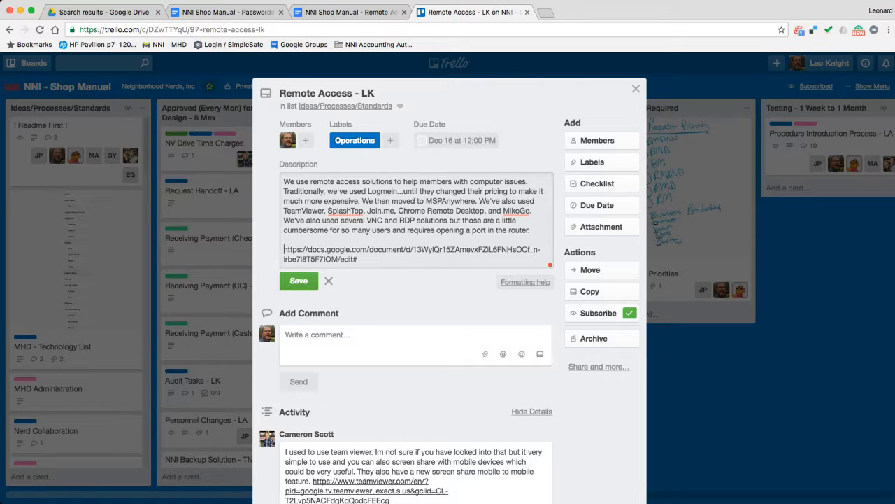
type("[")
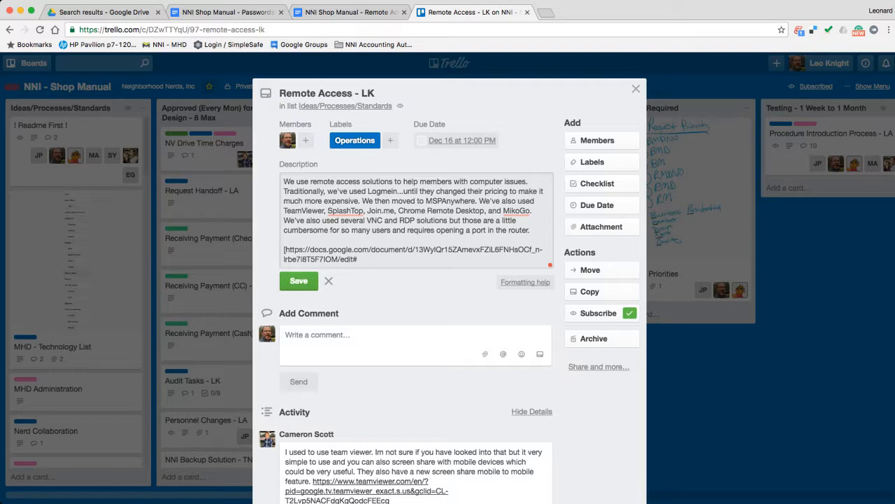
type("Good")
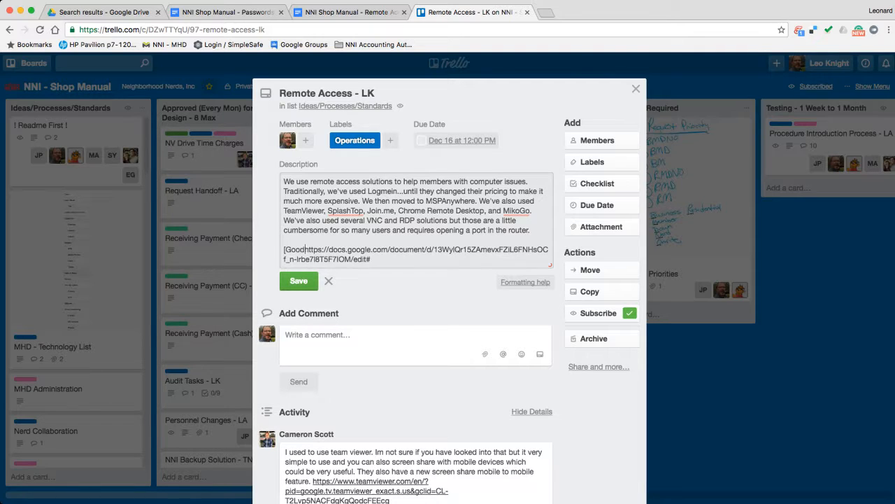
type("le Drive Do")
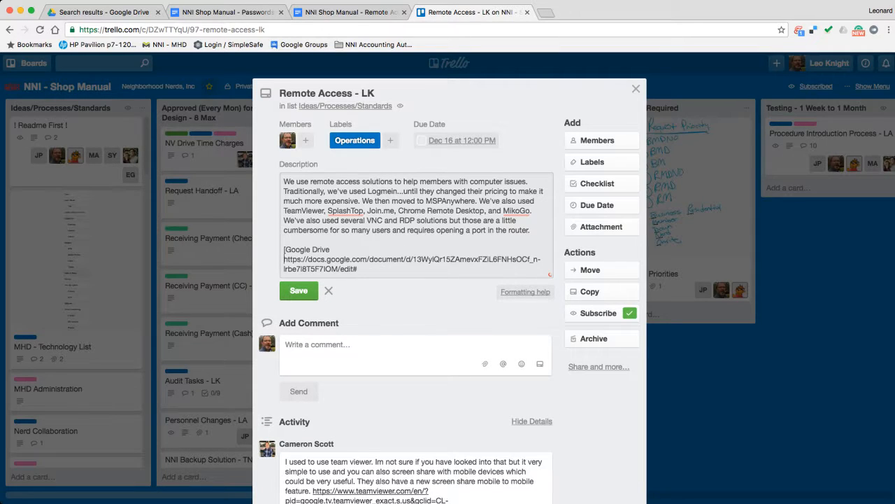
type("cu")
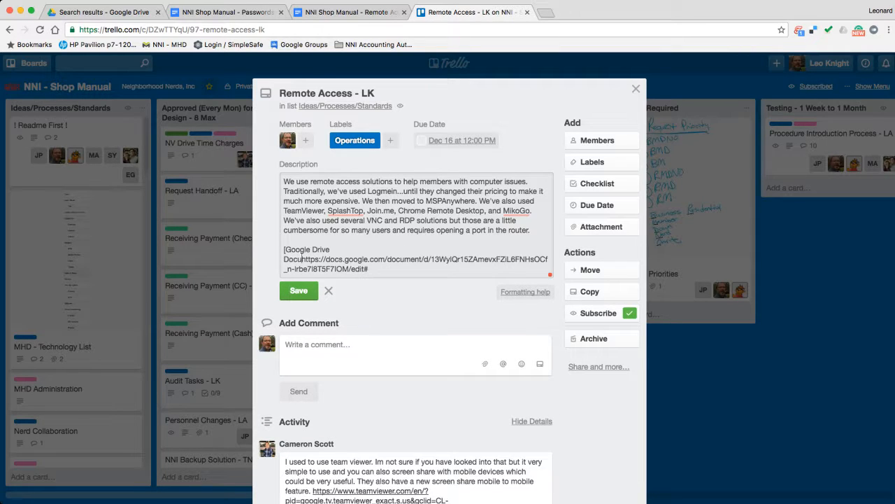
type("ment]")
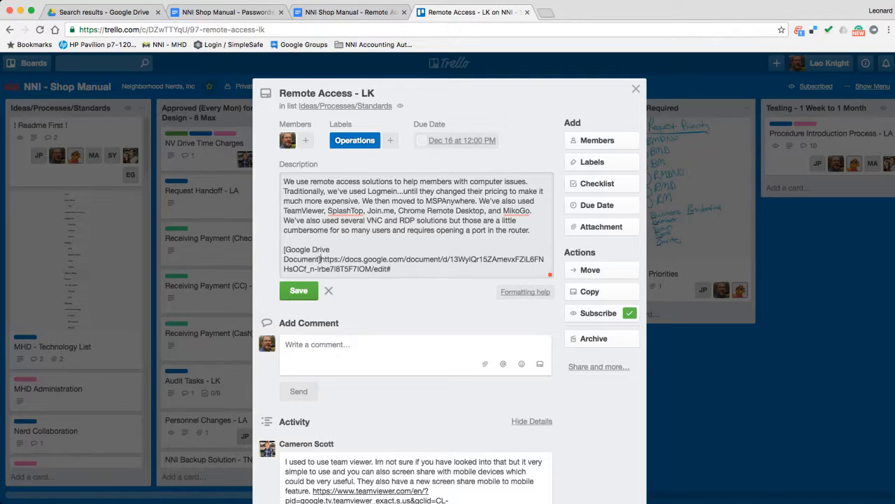
type("(")
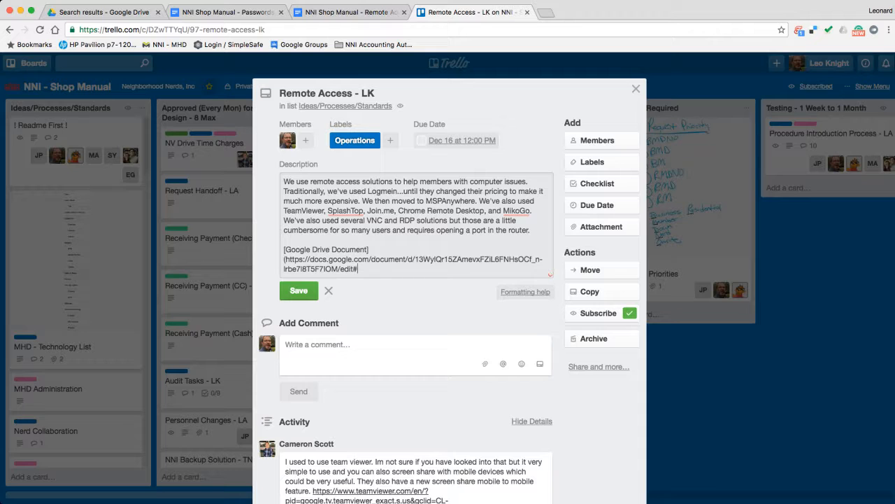
type(")")
left_click(298, 290)
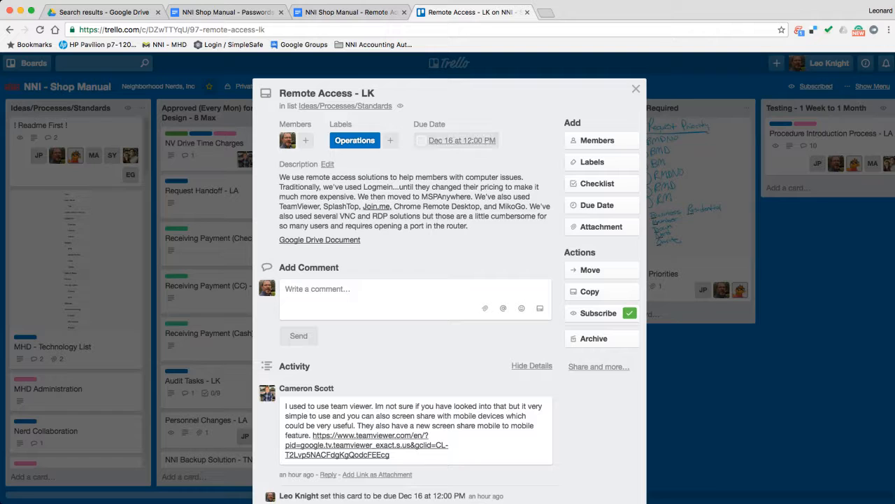
Move the Remote Access - LK card to the Designing list and close it
left_click(345, 107)
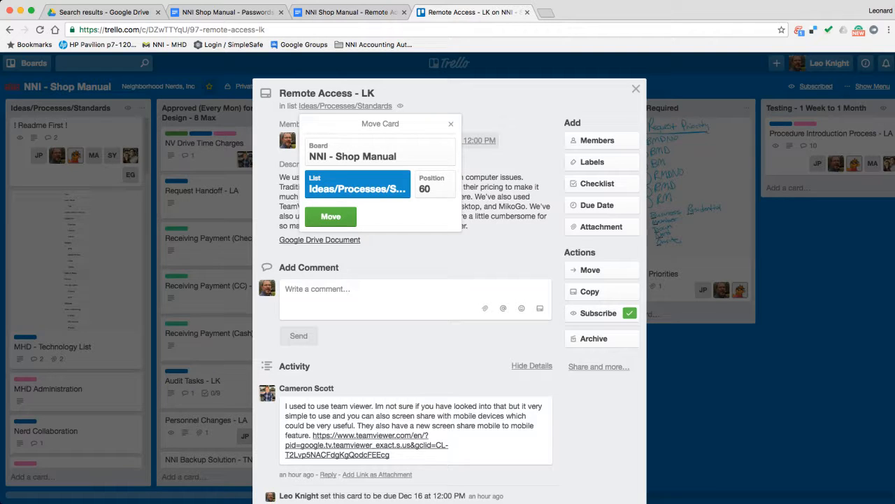
left_click(342, 204)
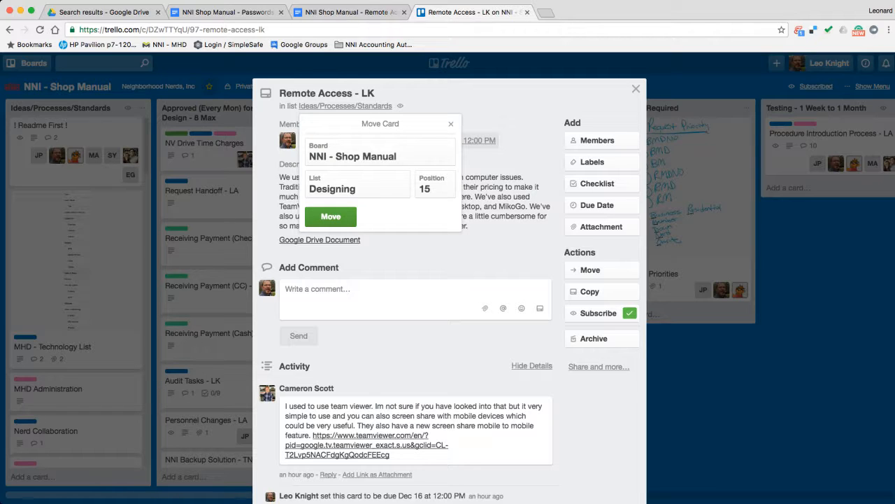
left_click(331, 216)
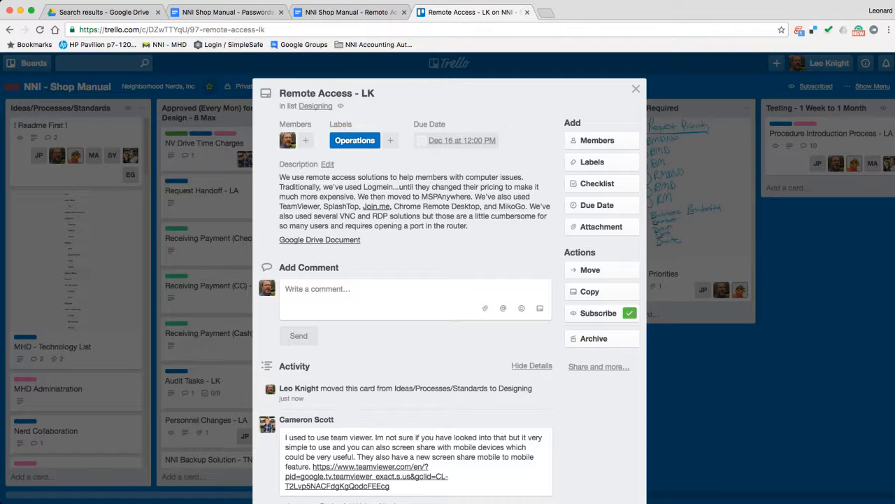
left_click(636, 89)
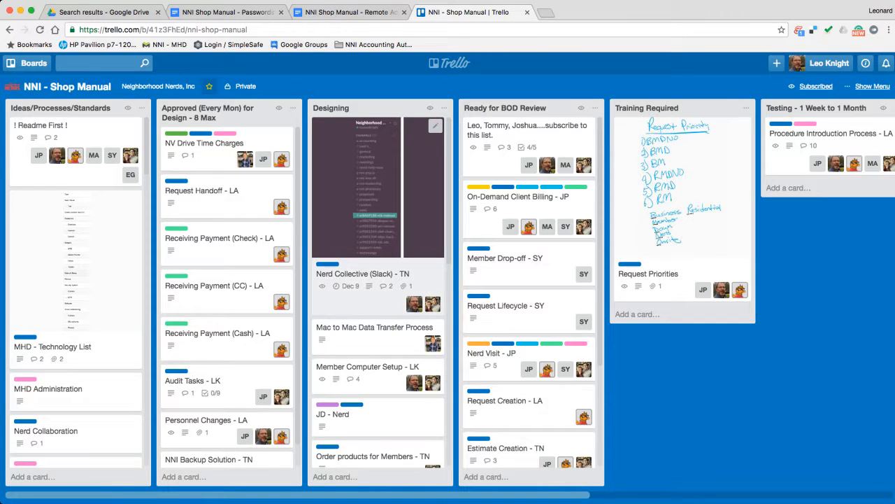
scroll(379, 294, "down", 5)
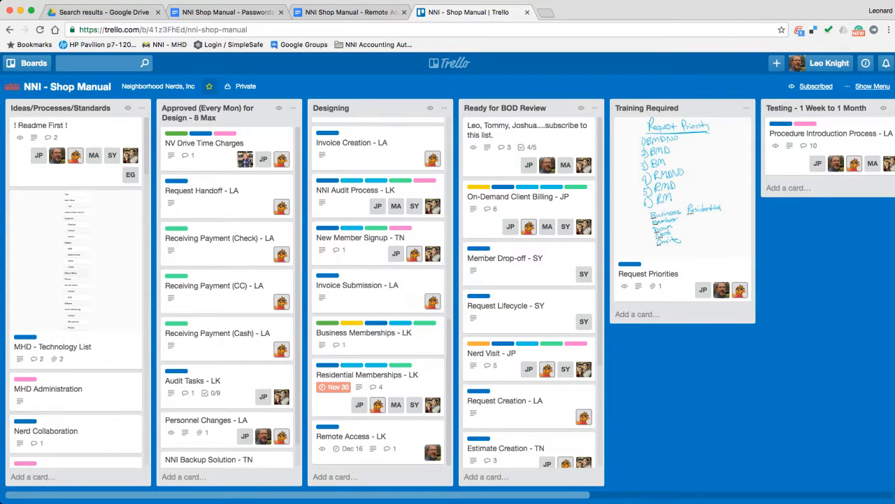
Close the Remote Access and Passwords document tabs
left_click(349, 13)
left_click(404, 11)
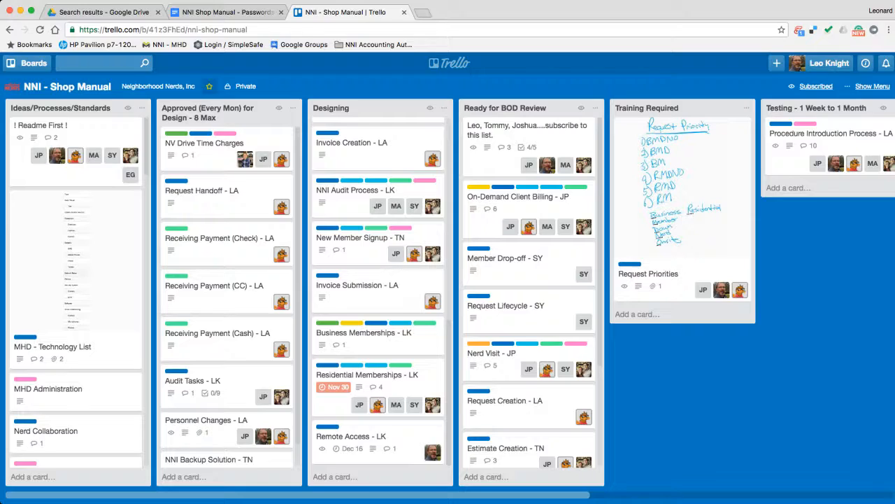
left_click(273, 12)
left_click(280, 12)
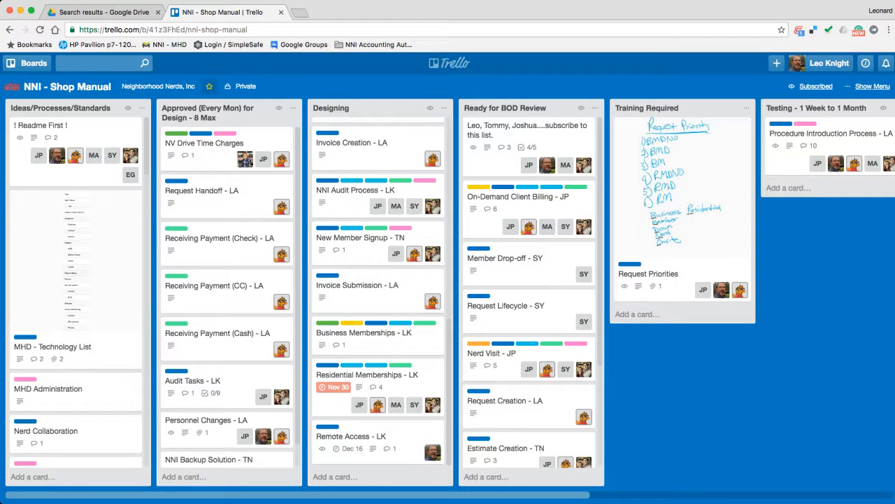